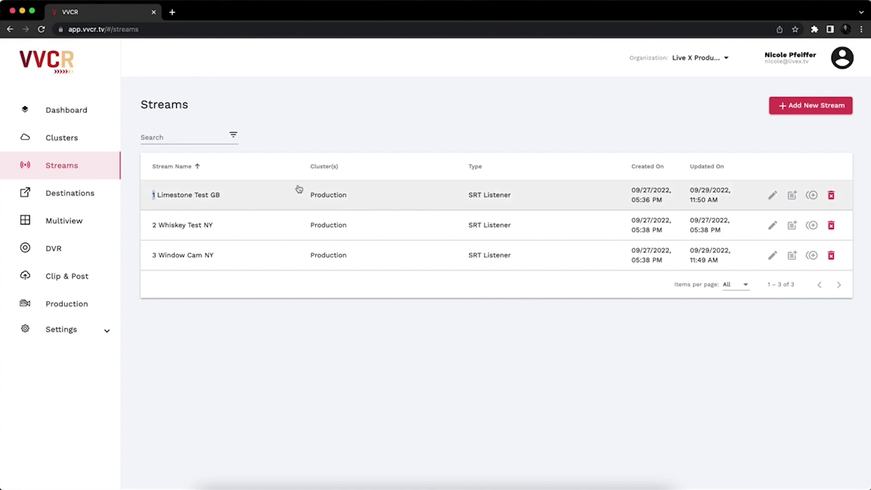
# - Preview the Limestone Test GB stream's output video, then collapse its details
pyautogui.click(272, 191)
pyautogui.click(266, 221)
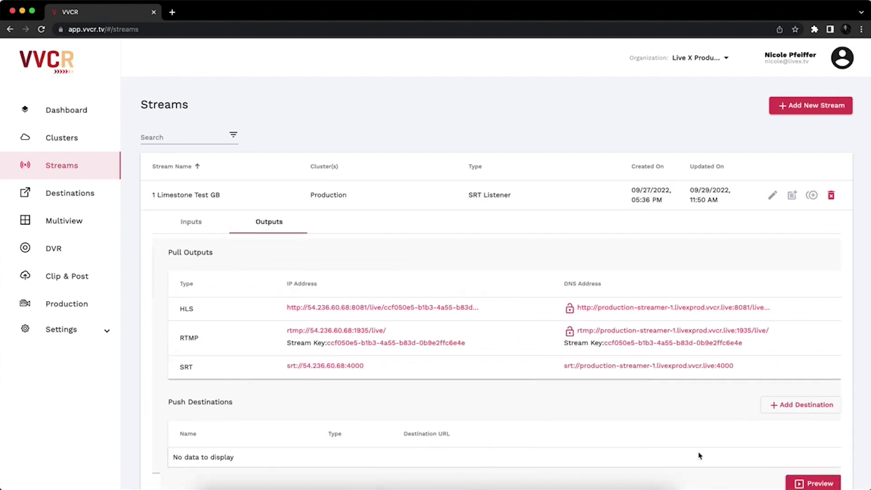
pyautogui.click(824, 484)
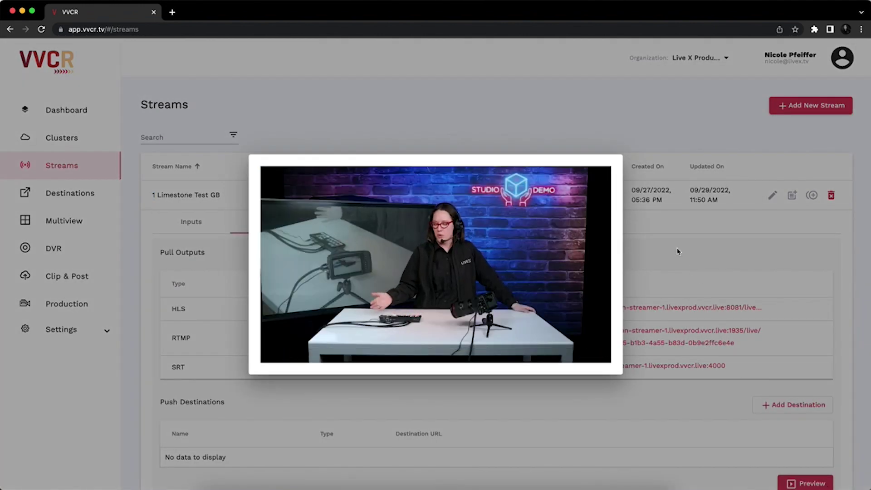
pyautogui.click(677, 252)
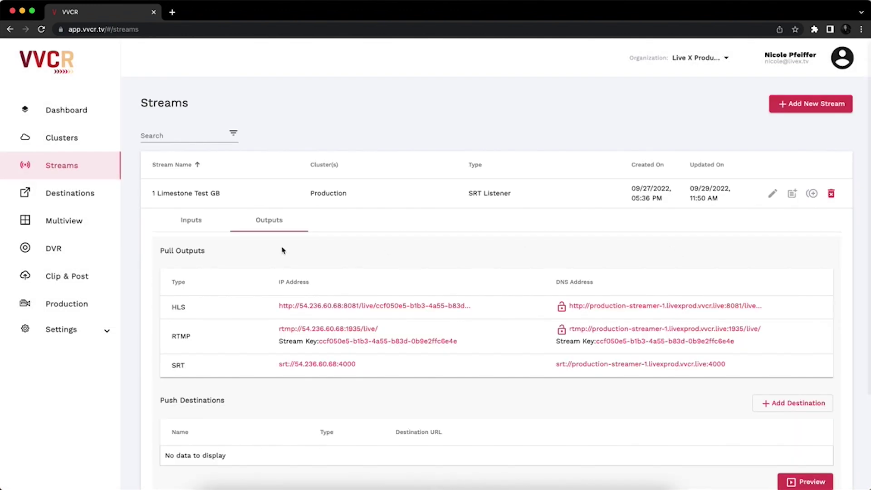
pyautogui.click(254, 203)
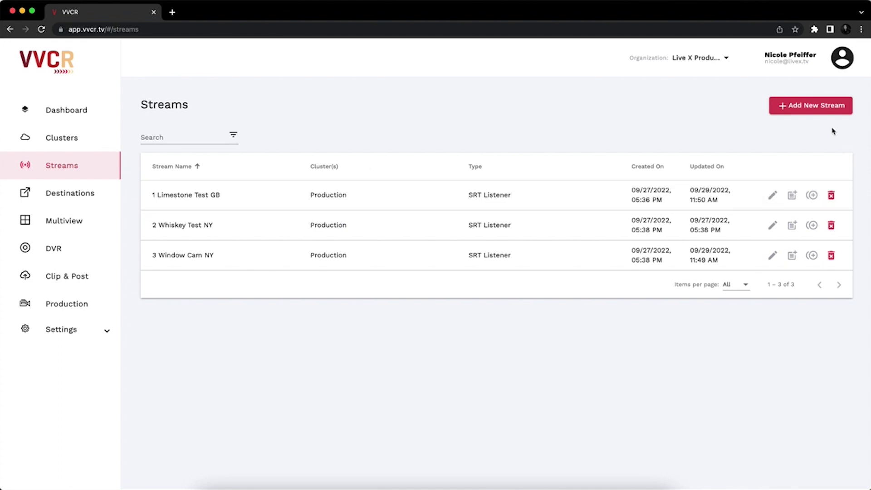
# - Save a new stream named vMix Stream and copy its SRT input address
pyautogui.click(821, 111)
pyautogui.write('vMix Stream')
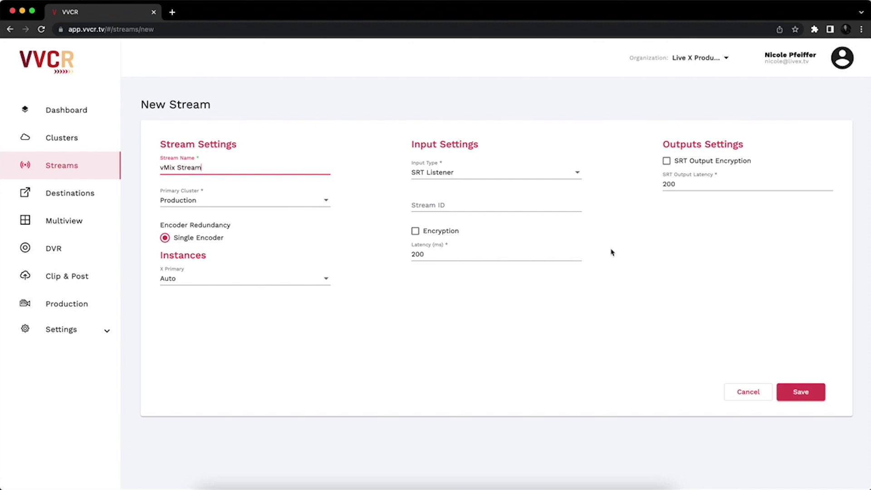
pyautogui.click(786, 389)
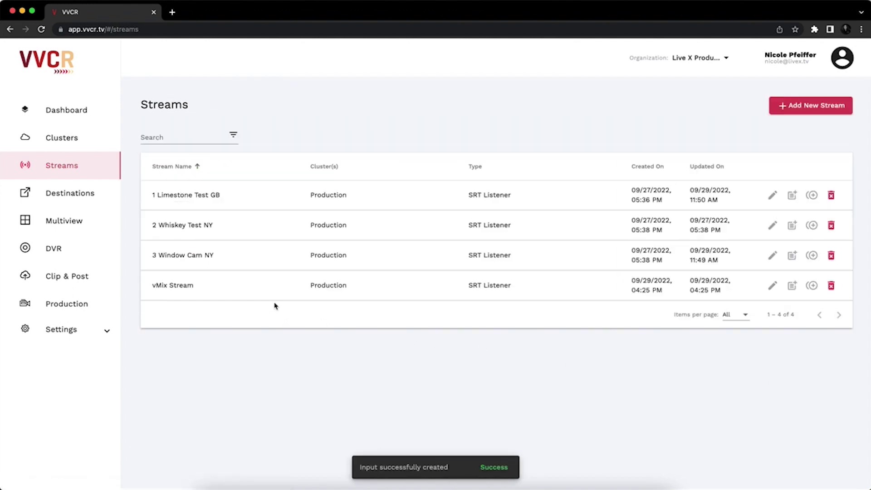
pyautogui.click(267, 289)
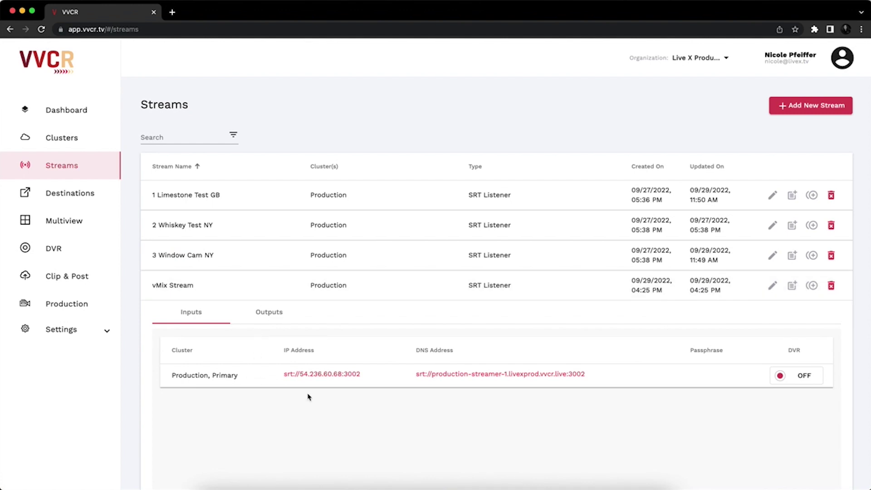
pyautogui.click(324, 375)
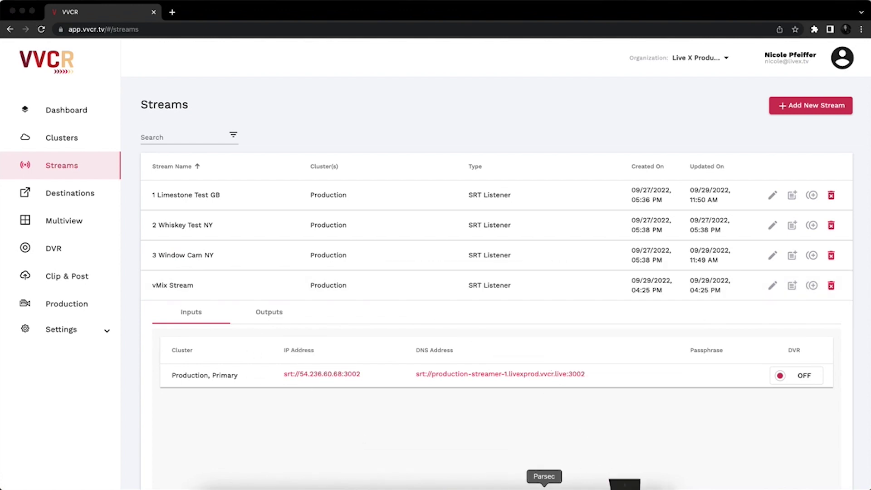
pyautogui.click(544, 486)
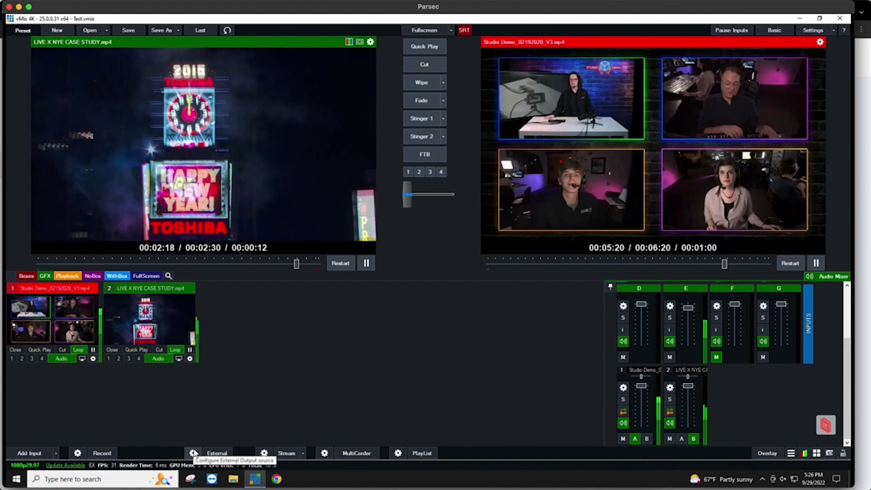
# - Open vMix's Output / NDI / SRT Settings from the External gear menu
pyautogui.click(193, 453)
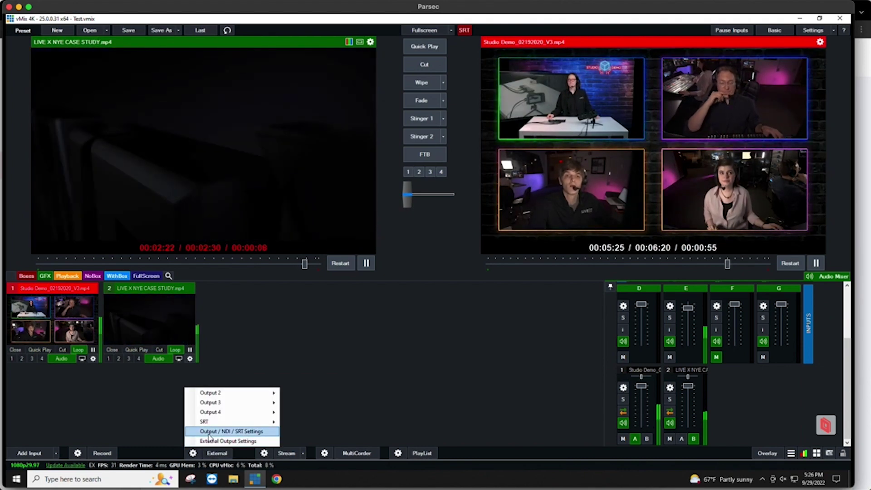
pyautogui.click(209, 432)
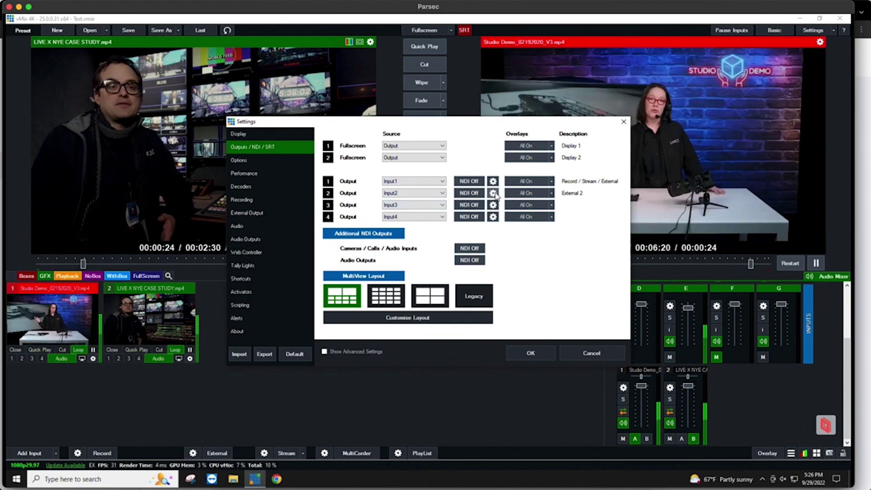
# - Enable SRT on output 2 with hostname 54.236.60.68 and port 3002
pyautogui.click(493, 193)
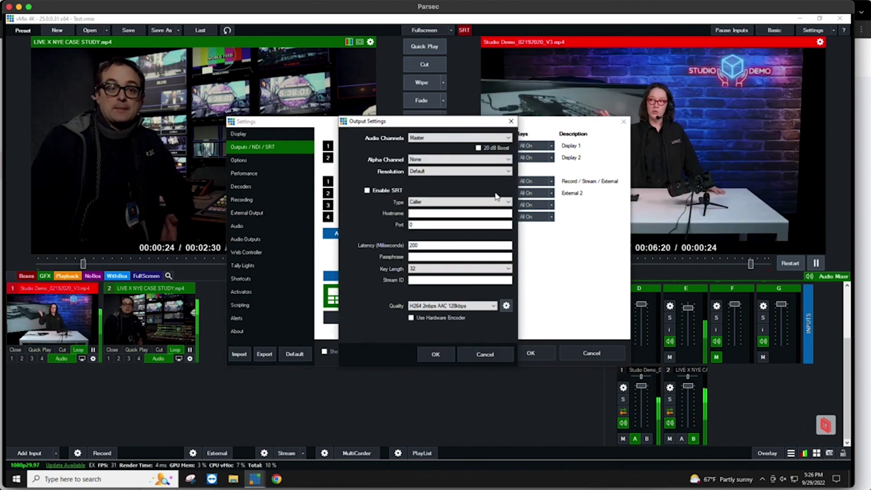
pyautogui.click(367, 191)
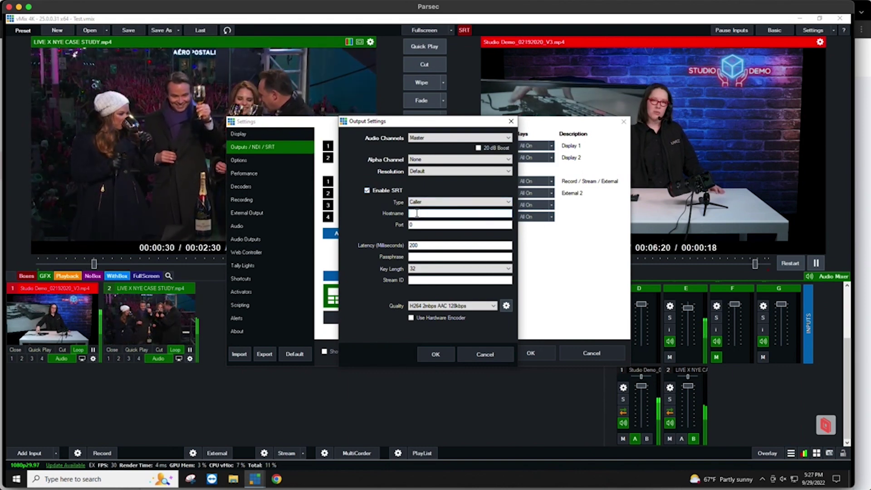
pyautogui.press('super+v')
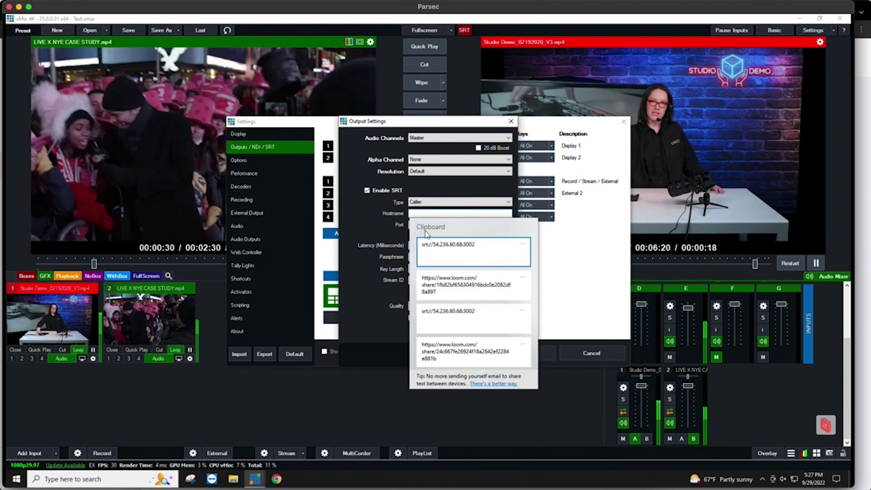
pyautogui.press('Return')
pyautogui.click(420, 213)
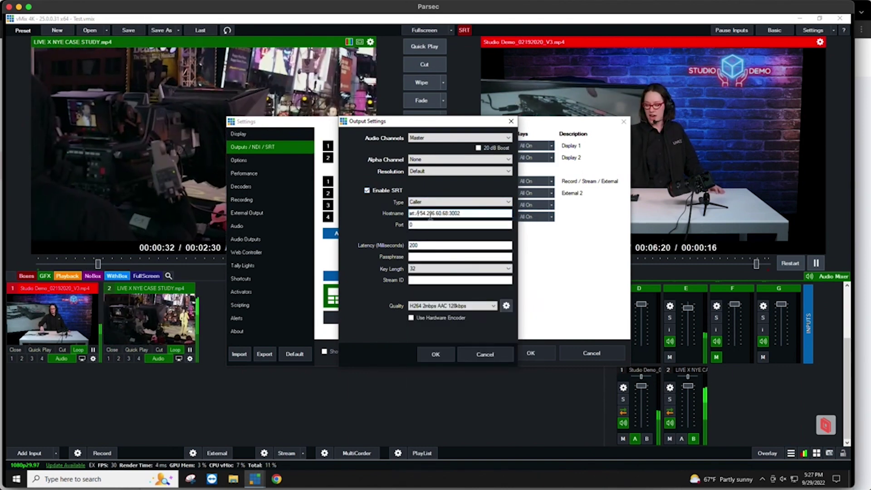
pyautogui.press('BackSpace')
pyautogui.press('BackSpace')
pyautogui.press('BackSpace')
pyautogui.press('BackSpace')
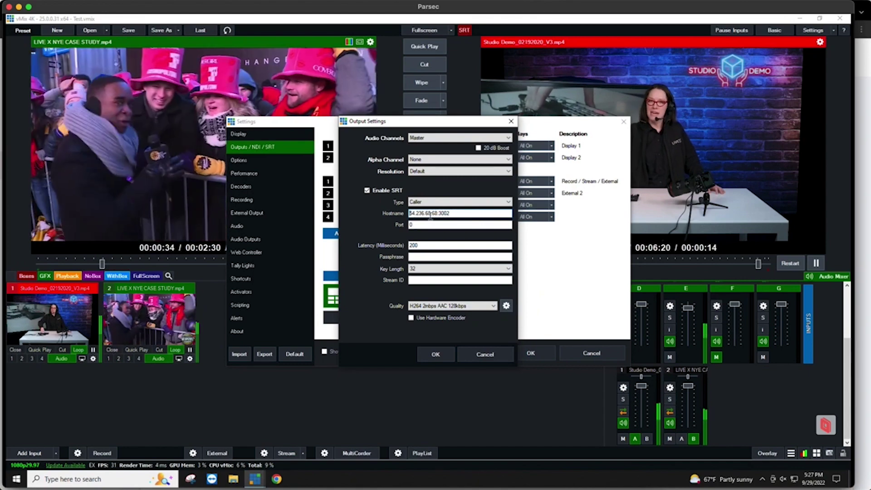
pyautogui.click(454, 214)
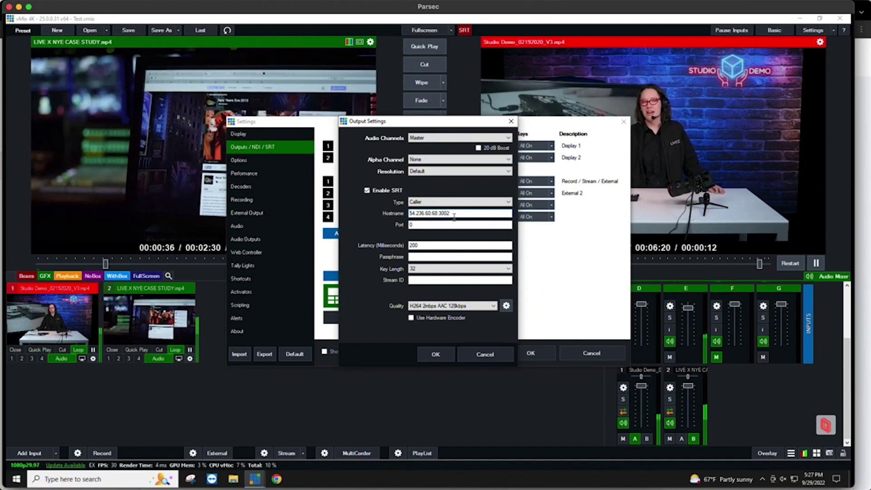
pyautogui.press('BackSpace')
pyautogui.press('BackSpace')
pyautogui.press('BackSpace')
pyautogui.doubleClick(446, 225)
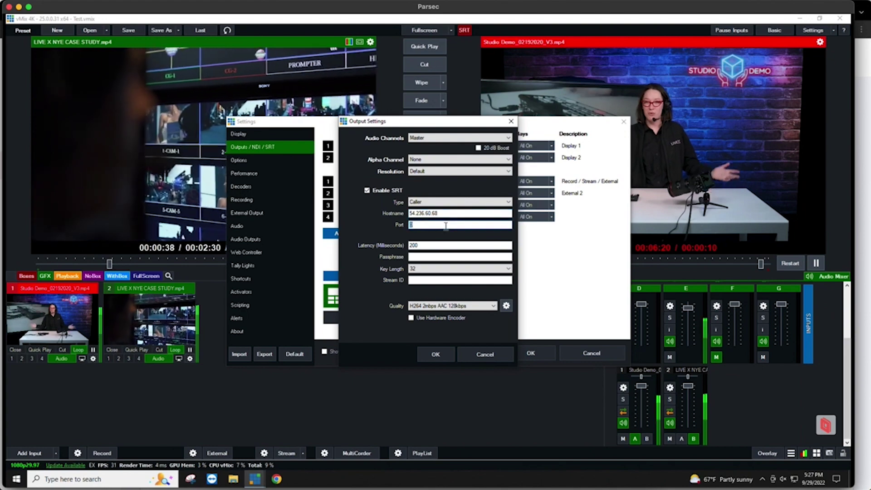
pyautogui.write('3002')
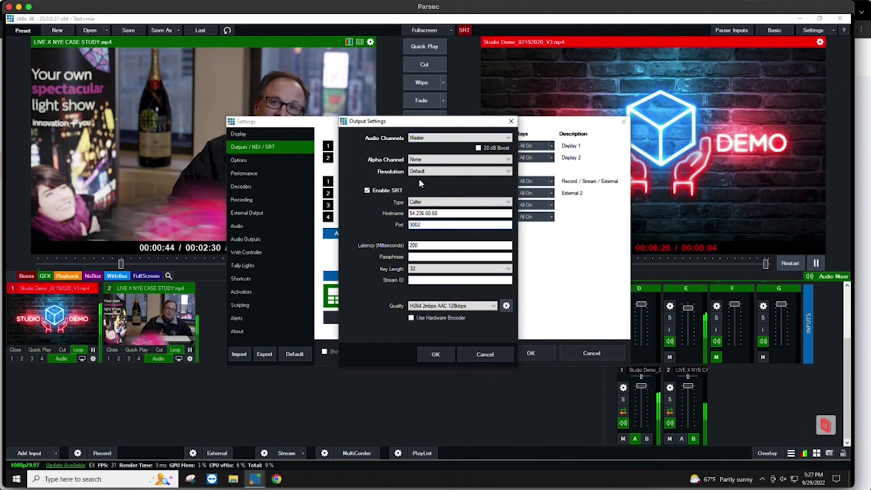
# - Set output 2's audio channels to BusB and begin editing the passphrase
pyautogui.click(435, 137)
pyautogui.click(435, 157)
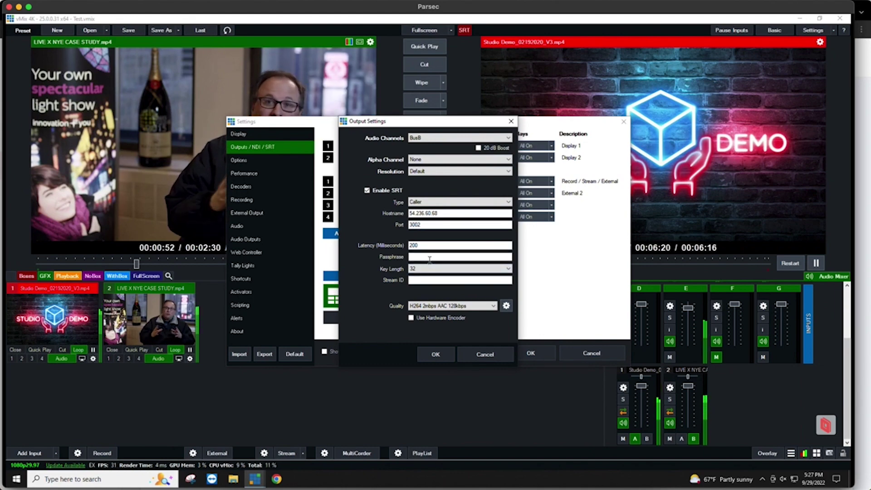
pyautogui.click(415, 257)
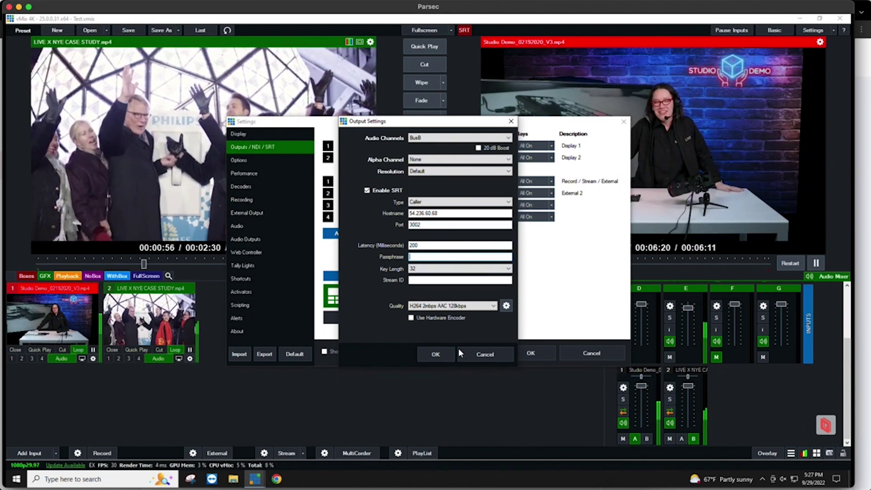
# - Apply output 2's SRT settings and preview the feed arriving on VVCR's vMix Stream
pyautogui.click(431, 355)
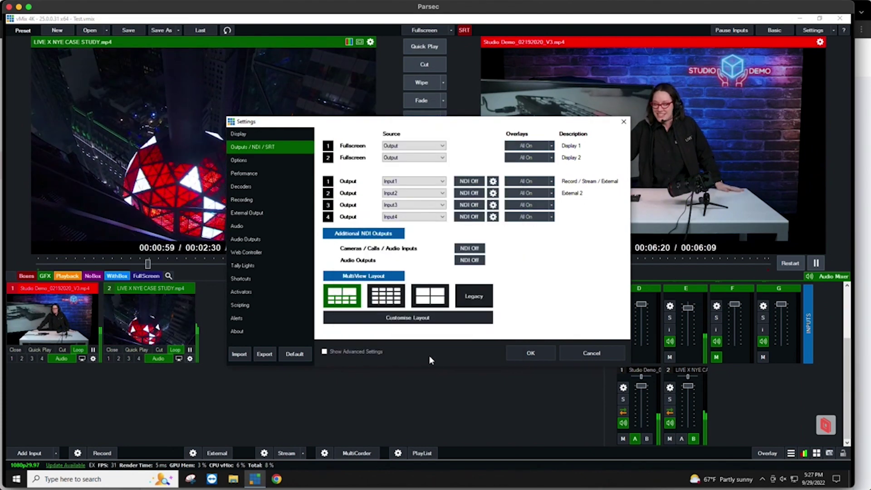
pyautogui.click(516, 355)
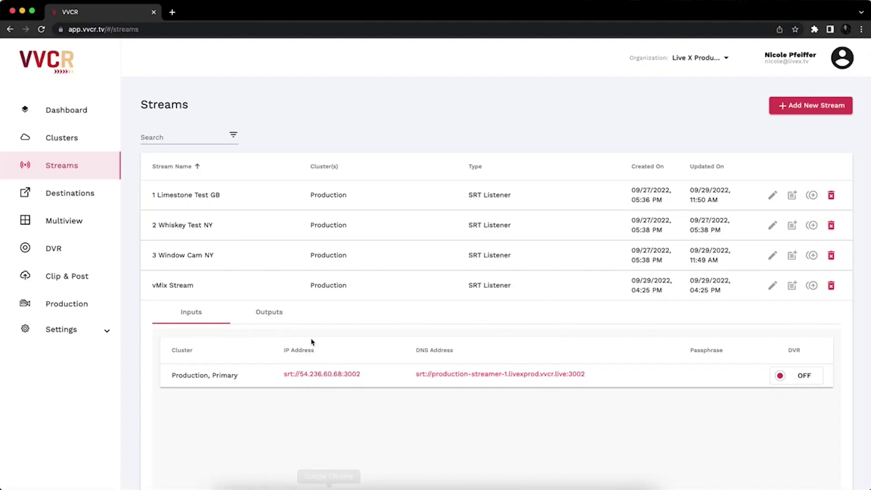
pyautogui.click(285, 320)
pyautogui.scroll(-3, 504, 351)
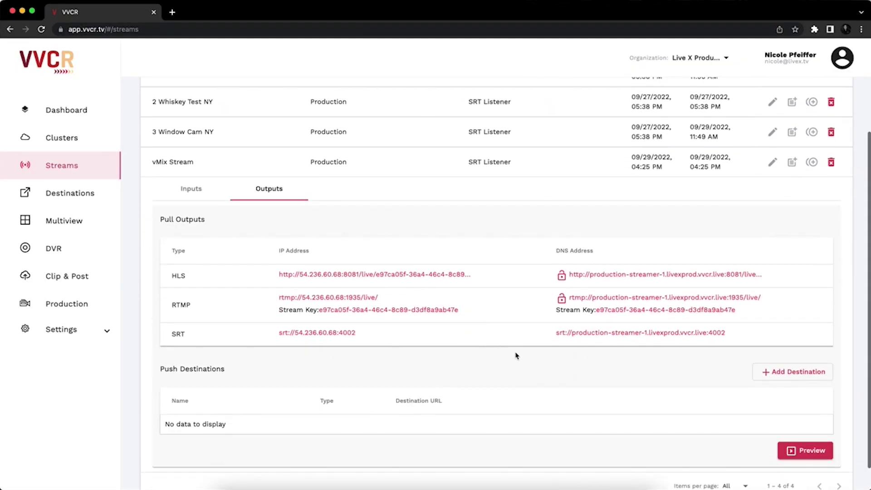
pyautogui.click(797, 451)
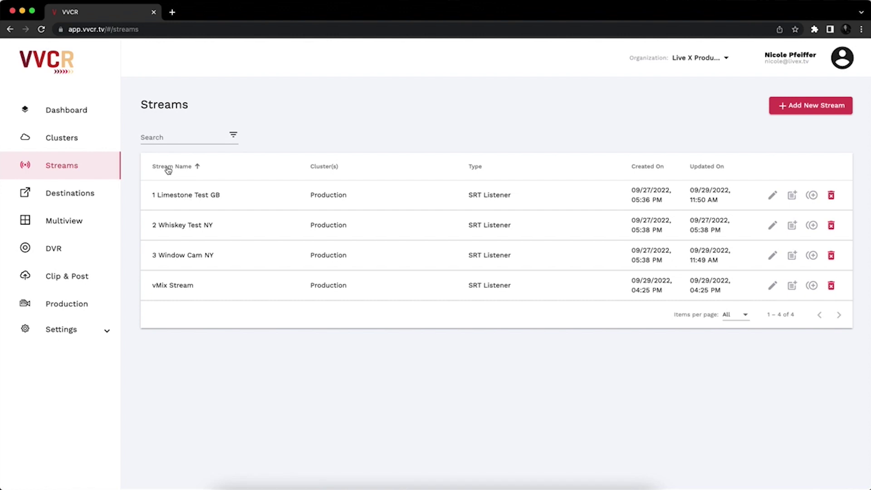
# - Copy Whiskey Test NY's SRT output address, srt://54.236.60.68:4001, from its Outputs list
pyautogui.click(191, 232)
pyautogui.click(274, 259)
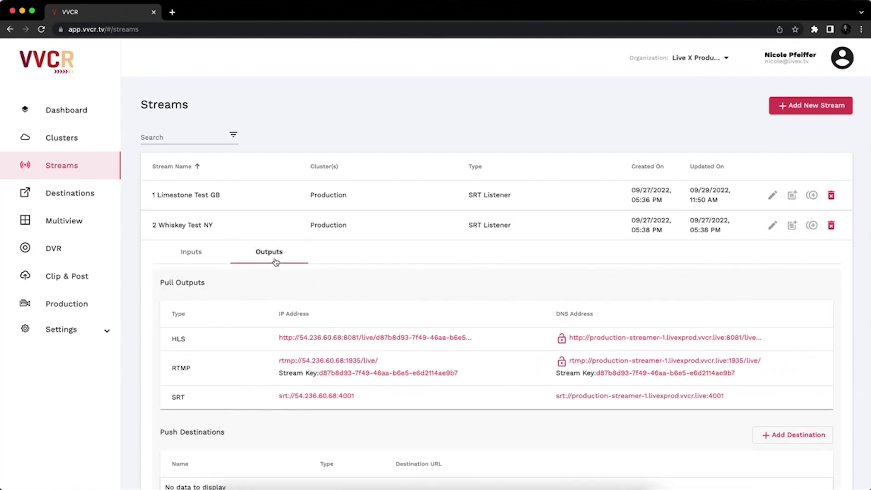
pyautogui.click(313, 397)
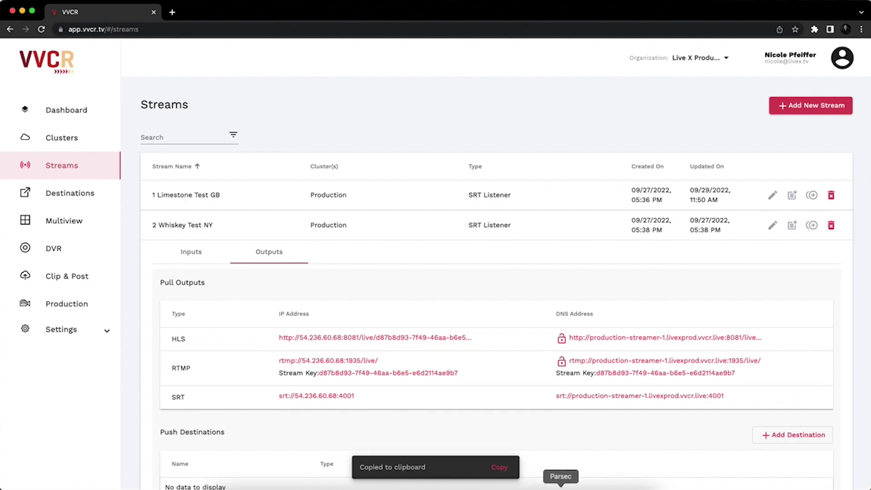
pyautogui.click(561, 487)
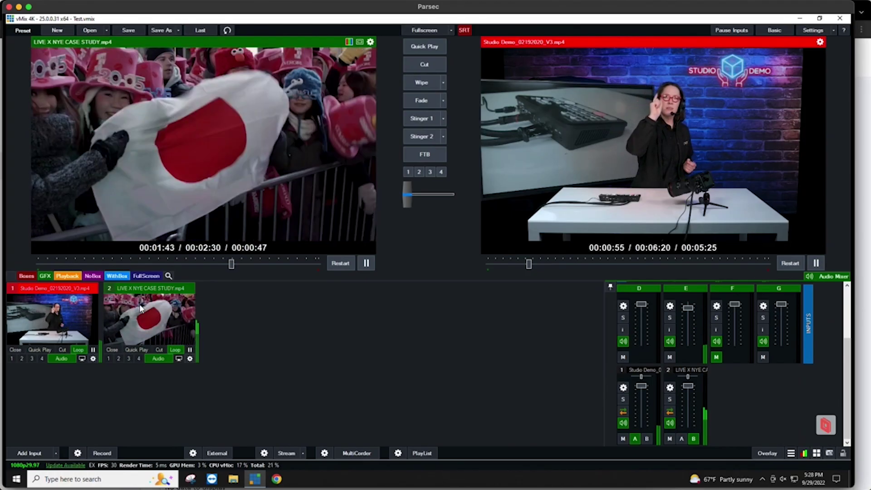
# - Add a vMix SRT (Caller) input pulling Whiskey Test NY from 54.236.60.68 port 4001
pyautogui.click(31, 454)
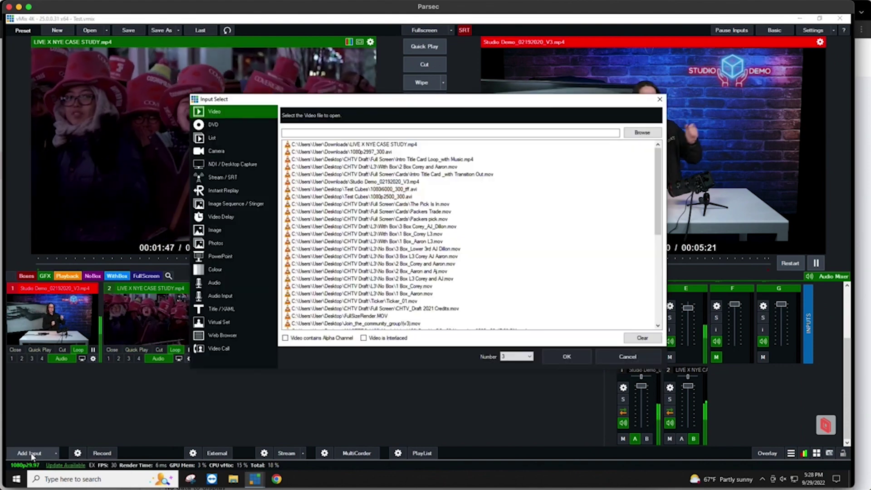
pyautogui.click(242, 179)
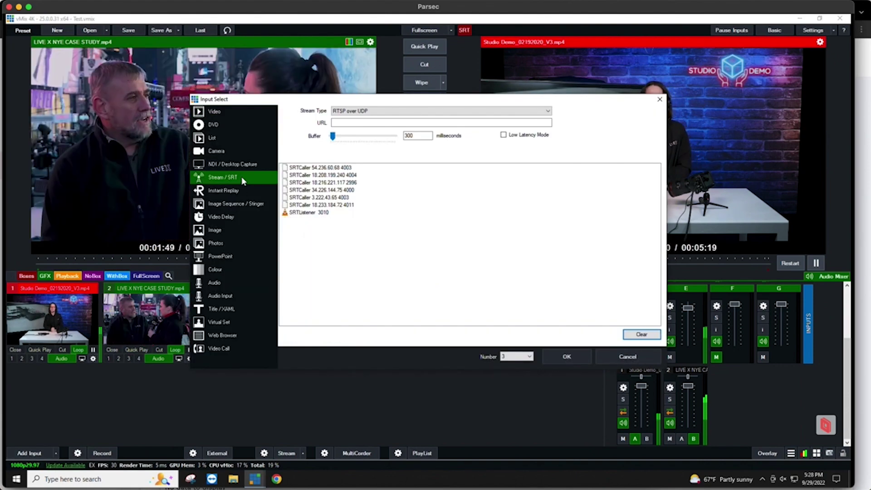
pyautogui.click(380, 111)
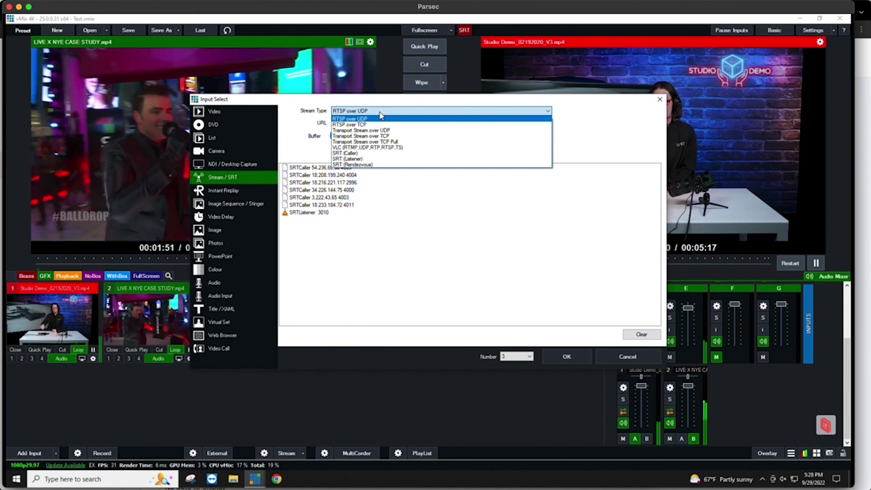
pyautogui.click(354, 153)
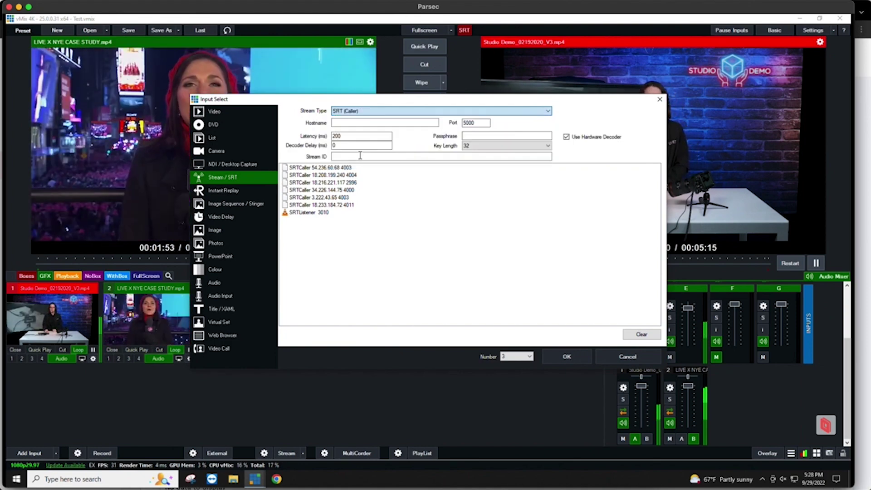
pyautogui.click(367, 126)
pyautogui.press('super+v')
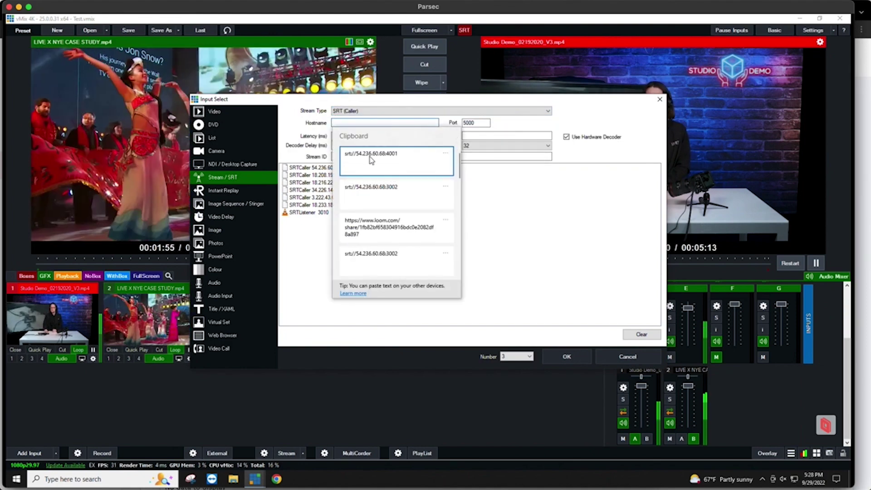
pyautogui.click(371, 159)
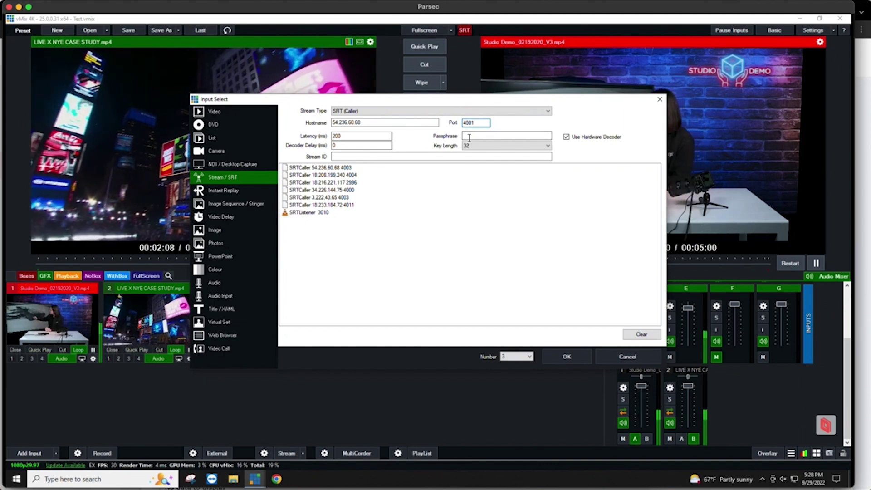
pyautogui.click(568, 359)
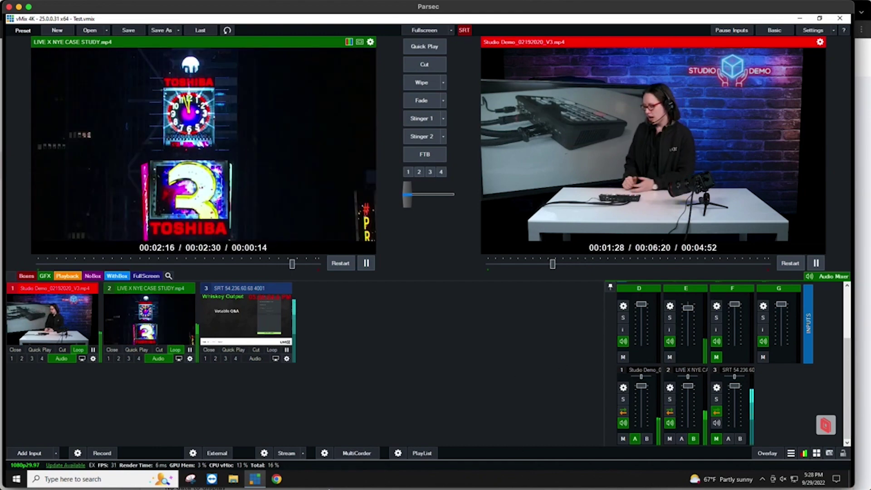
pyautogui.click(328, 488)
# - Collapse Whiskey Test NY and copy Window Cam NY's SRT output address, srt://54.236.60.68:4003
pyautogui.click(212, 226)
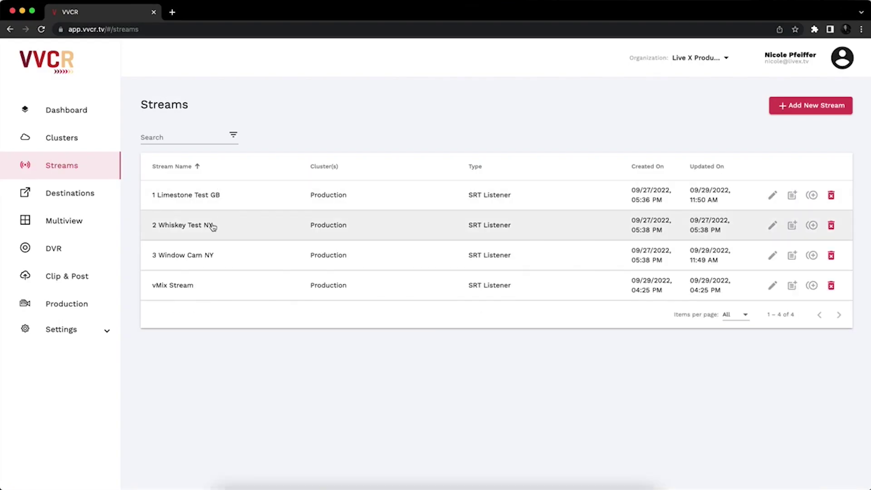
pyautogui.click(217, 248)
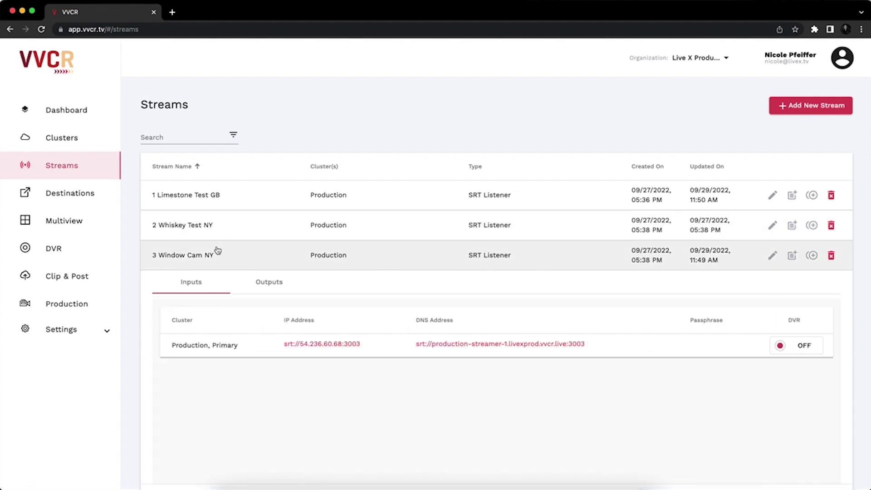
pyautogui.click(268, 283)
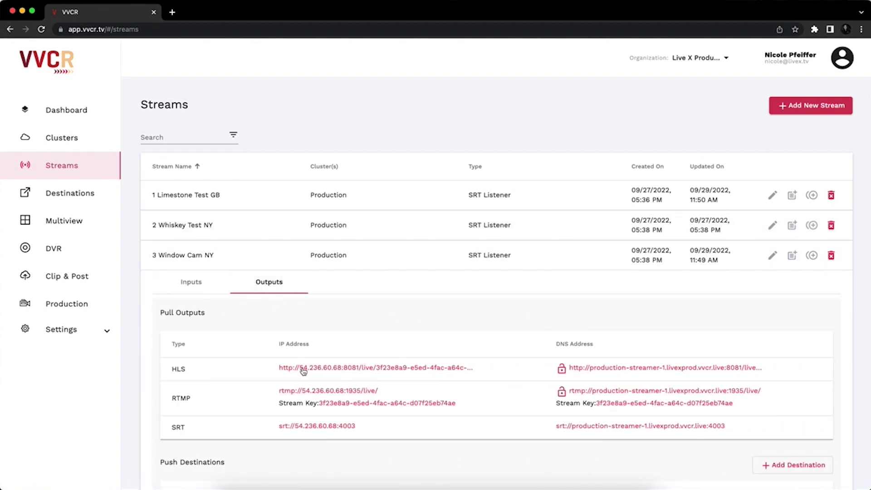
pyautogui.click(302, 427)
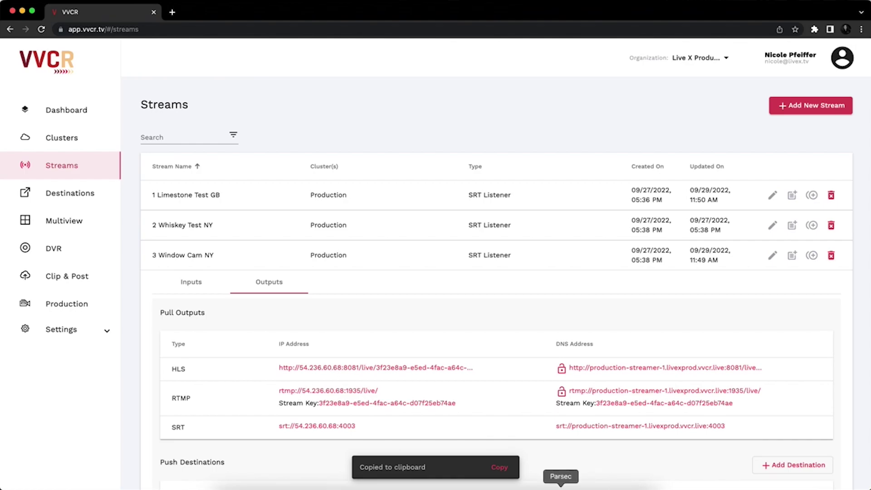
pyautogui.click(560, 486)
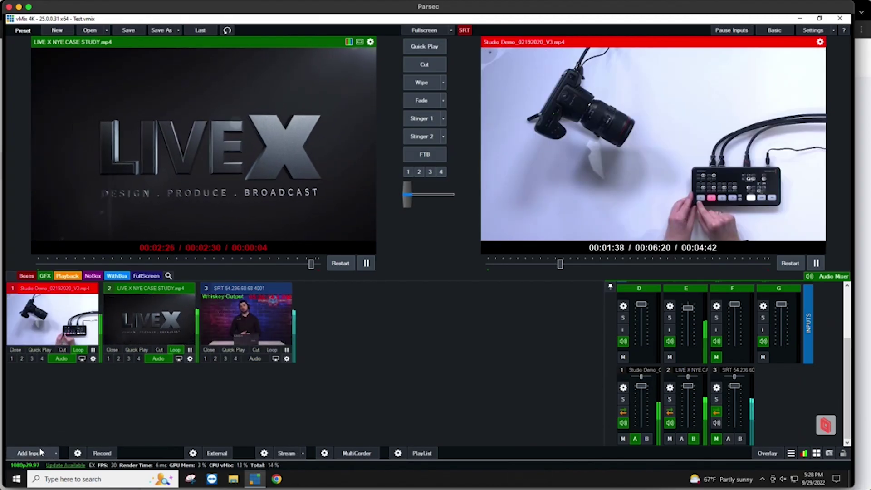
# - Start a new SRT (Caller) stream input with the pasted Window Cam NY address
pyautogui.click(38, 453)
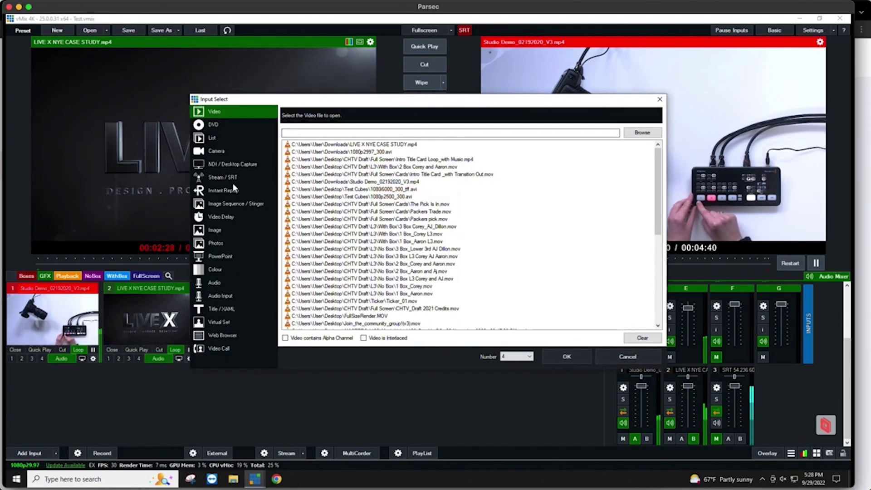
pyautogui.click(233, 179)
pyautogui.click(383, 111)
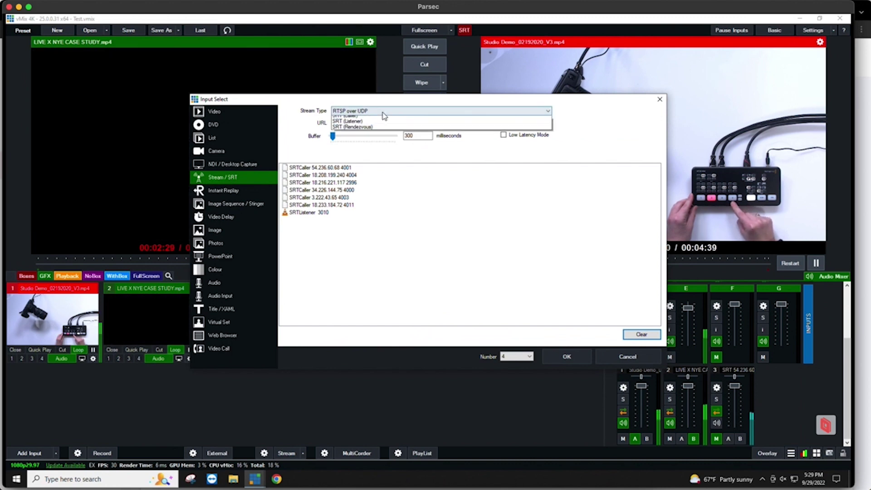
pyautogui.click(370, 154)
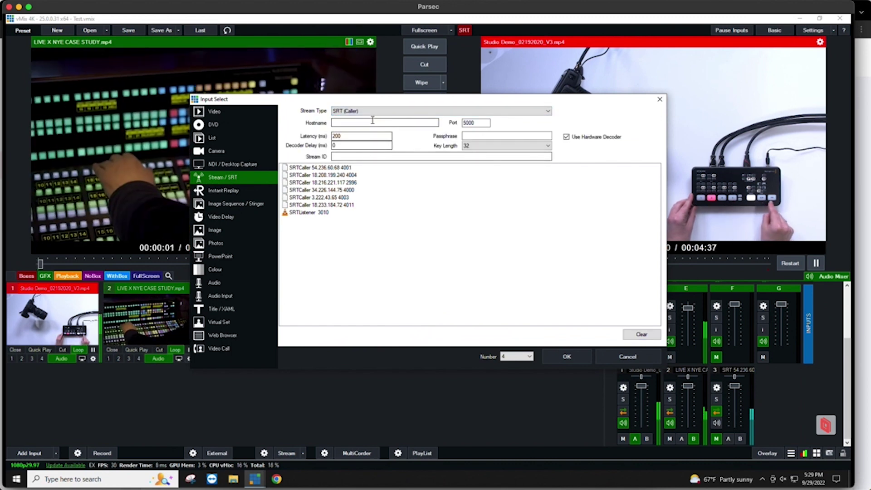
pyautogui.press('super+v')
pyautogui.click(373, 158)
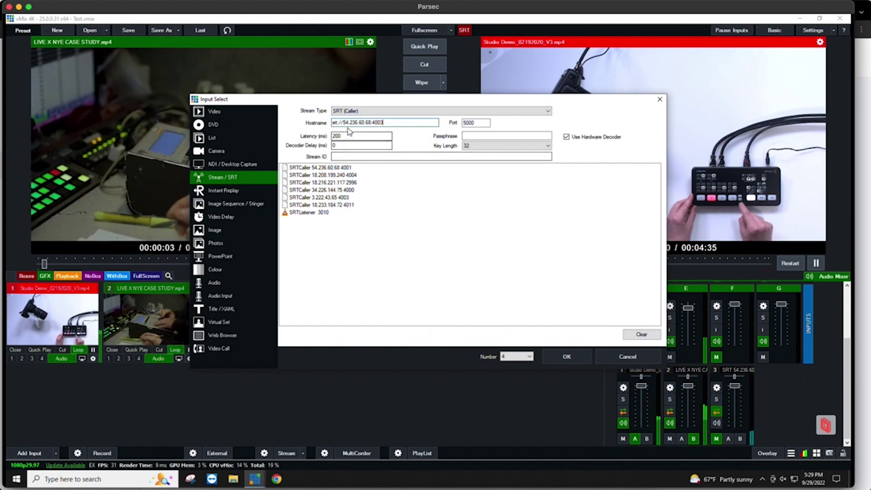
# - Trim the hostname to 54.236.60.68, set port 4003, and create the input
pyautogui.press('BackSpace')
pyautogui.press('BackSpace')
pyautogui.press('BackSpace')
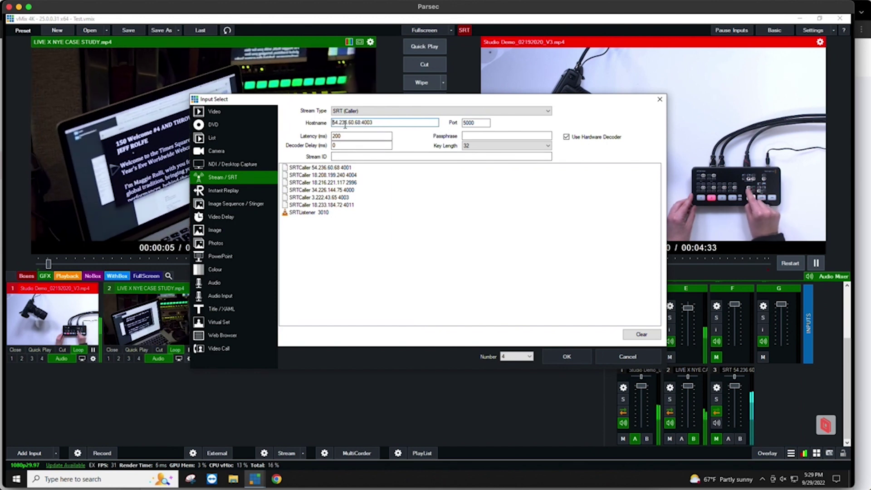
pyautogui.press('BackSpace')
pyautogui.press('BackSpace')
pyautogui.press('BackSpace')
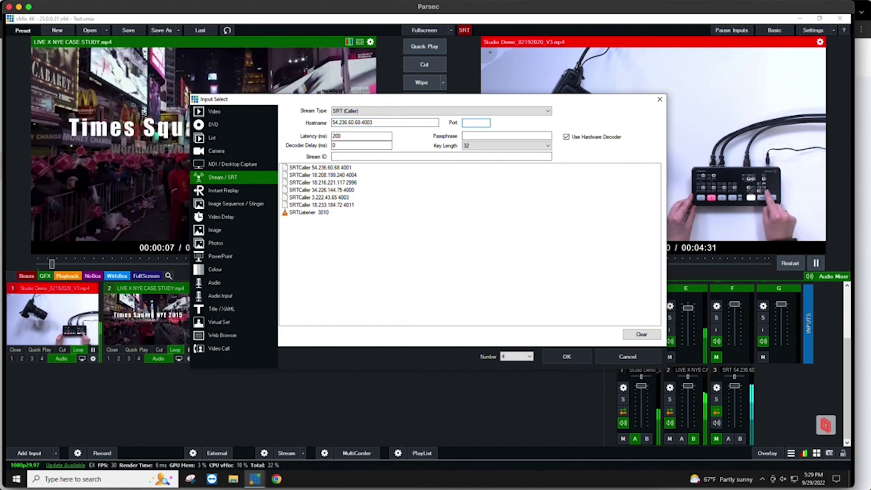
pyautogui.write('4002')
pyautogui.press('BackSpace')
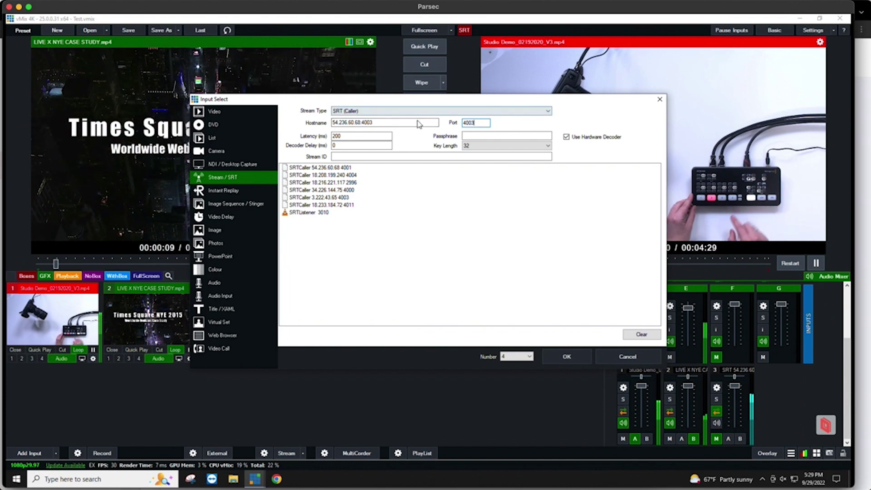
pyautogui.click(418, 122)
pyautogui.press('BackSpace')
pyautogui.press('BackSpace')
pyautogui.press('BackSpace')
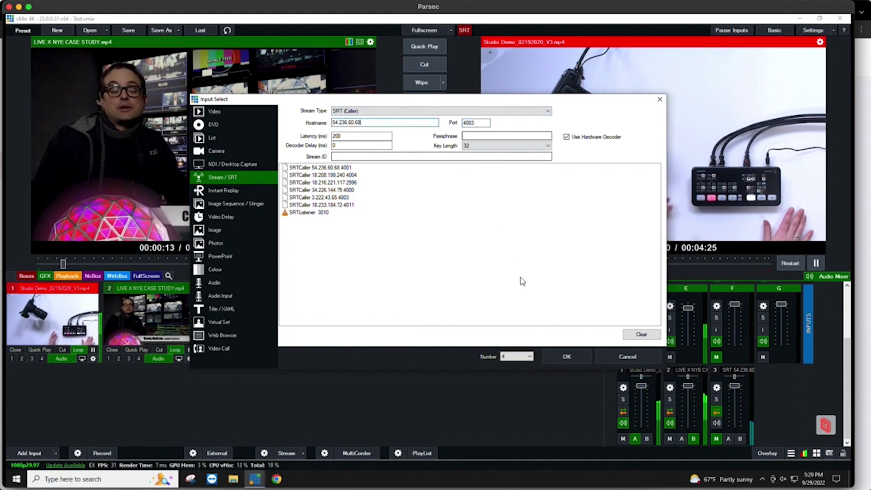
pyautogui.click(548, 362)
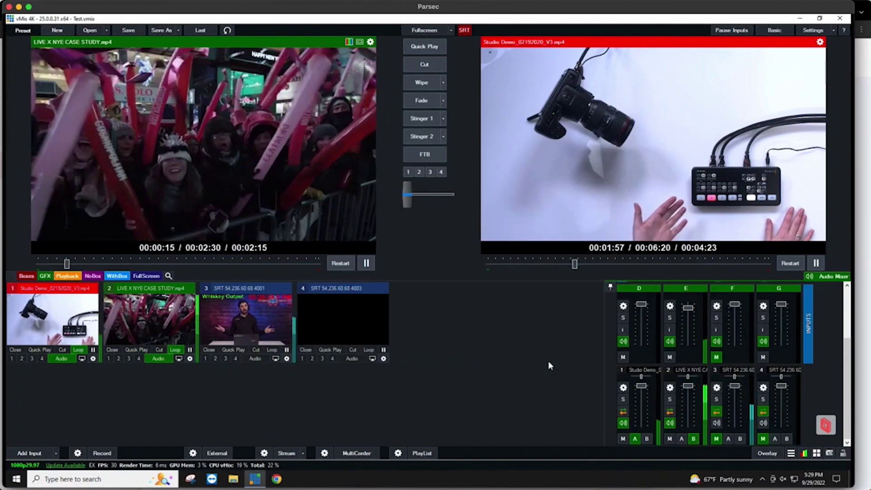